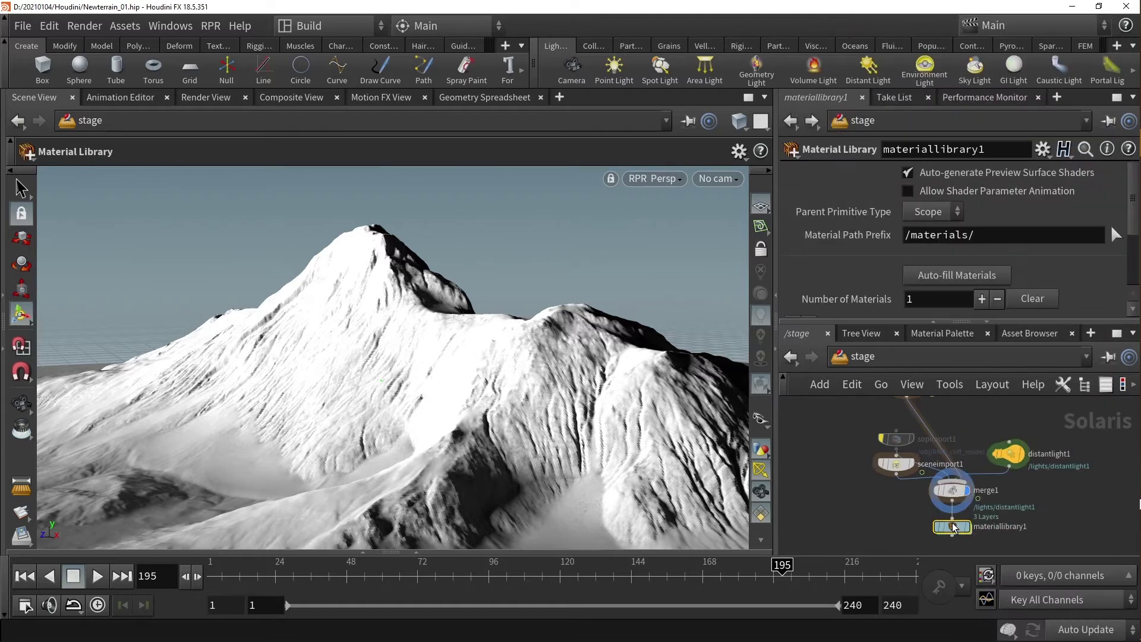
Step: Dive into the materiallibrary1 node to reach its empty shader network
{"action": "double_click", "coordinate": [954, 527]}
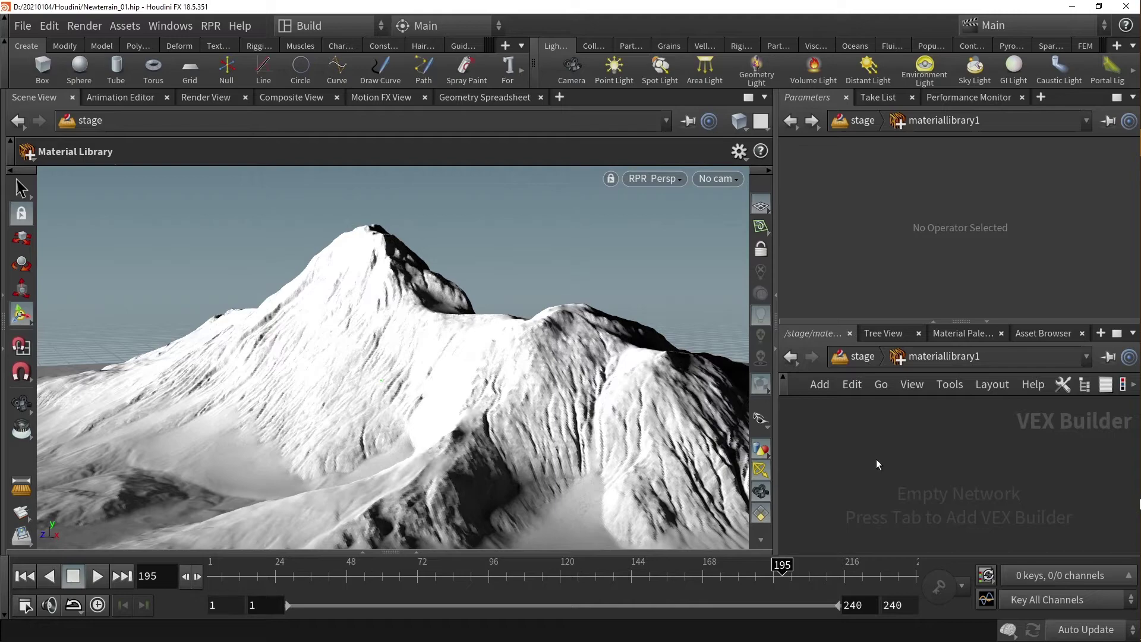
{"action": "key", "text": "Tab"}
{"action": "type", "text": "rpr"}
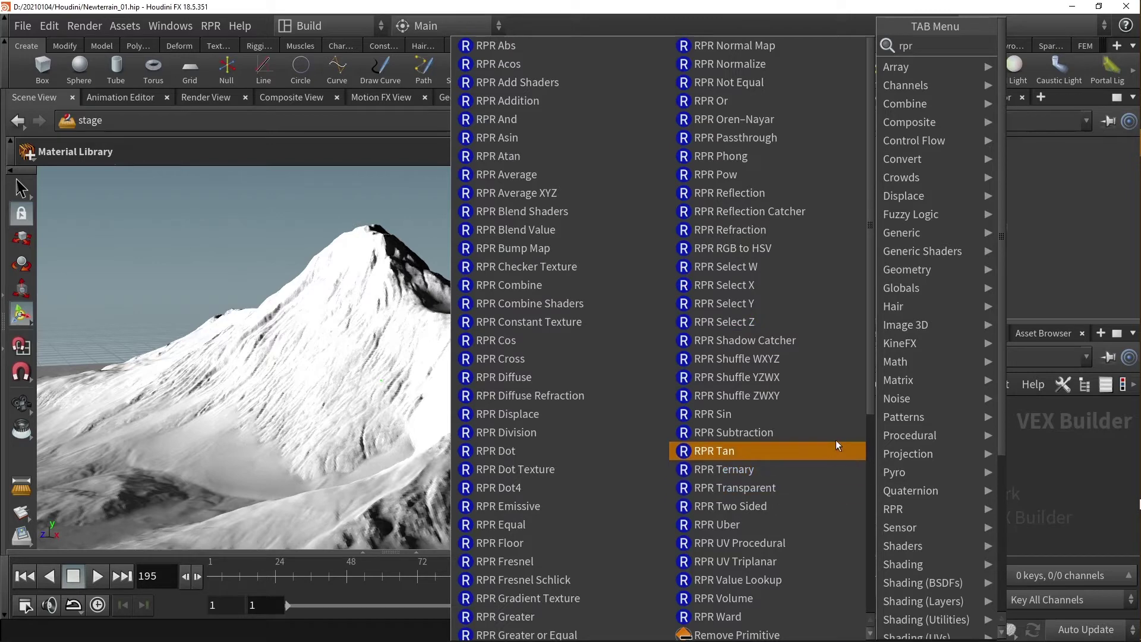
{"action": "left_click", "coordinate": [822, 522]}
{"action": "left_click", "coordinate": [908, 447]}
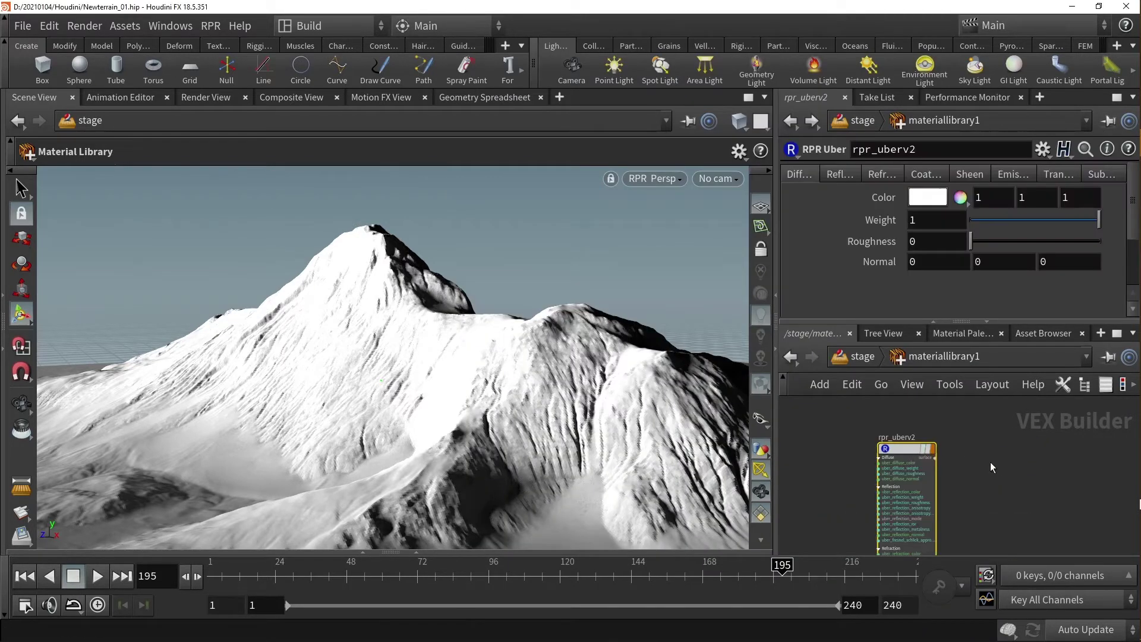
{"action": "mouse_move", "coordinate": [993, 499]}
{"action": "middle_mouse_down"}
{"action": "mouse_move", "coordinate": [989, 410]}
{"action": "mouse_move", "coordinate": [999, 484]}
{"action": "middle_mouse_up"}
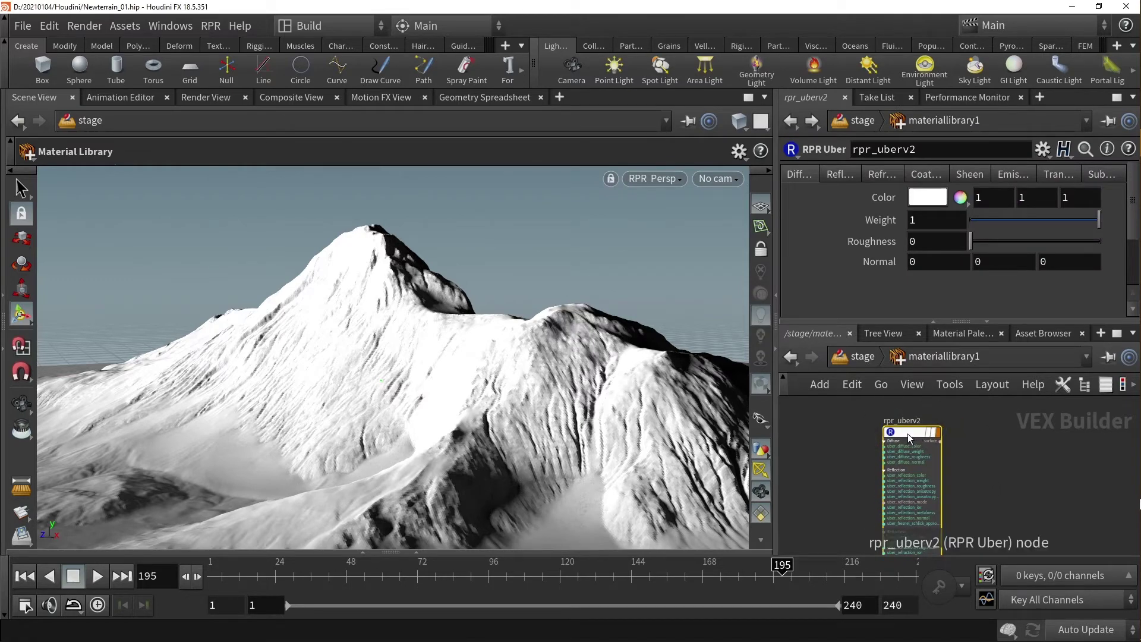
{"action": "key", "text": "Delete"}
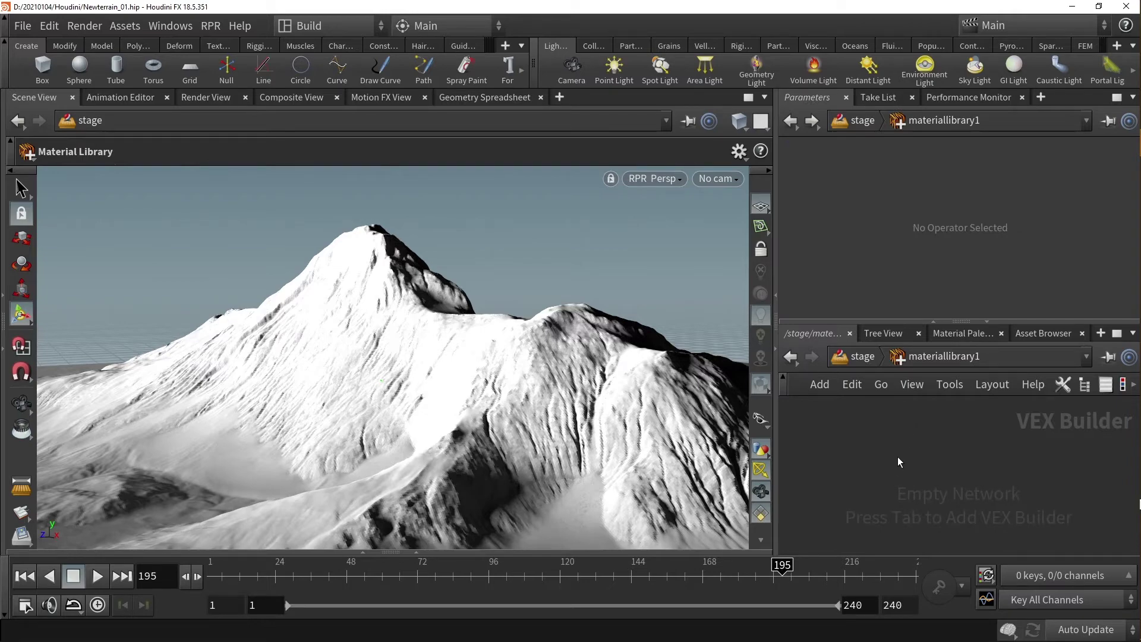
Step: Add a Principled Shader node, principledshader1, to the materiallibrary1 network by searching 'princ'
{"action": "key", "text": "Tab"}
{"action": "type", "text": "princ"}
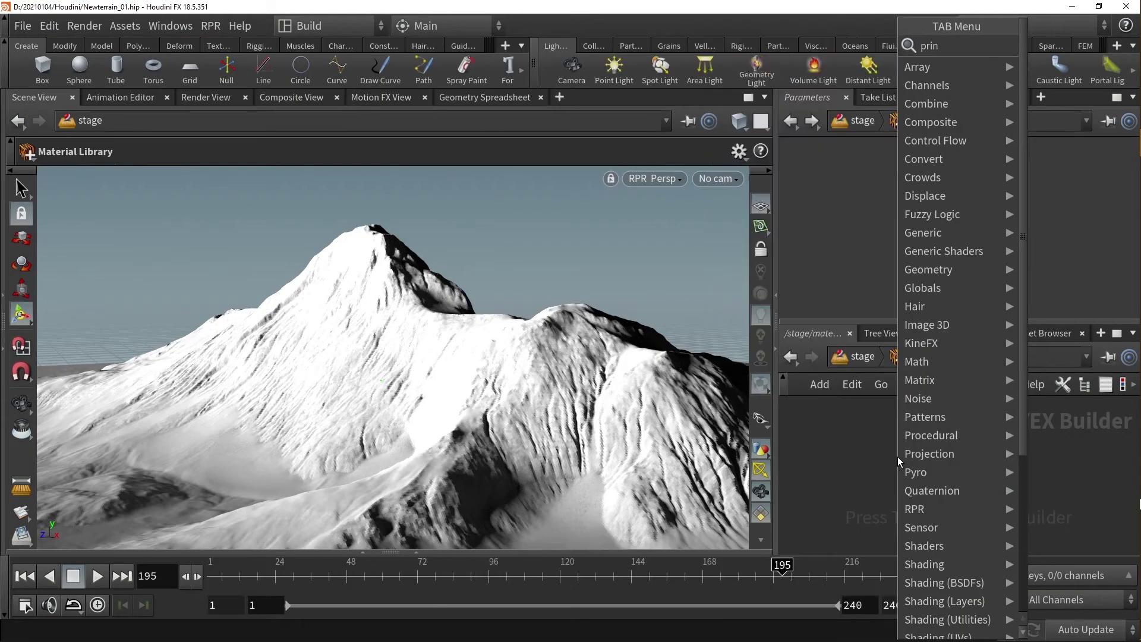
{"action": "key", "text": "Return"}
{"action": "left_click", "coordinate": [898, 456]}
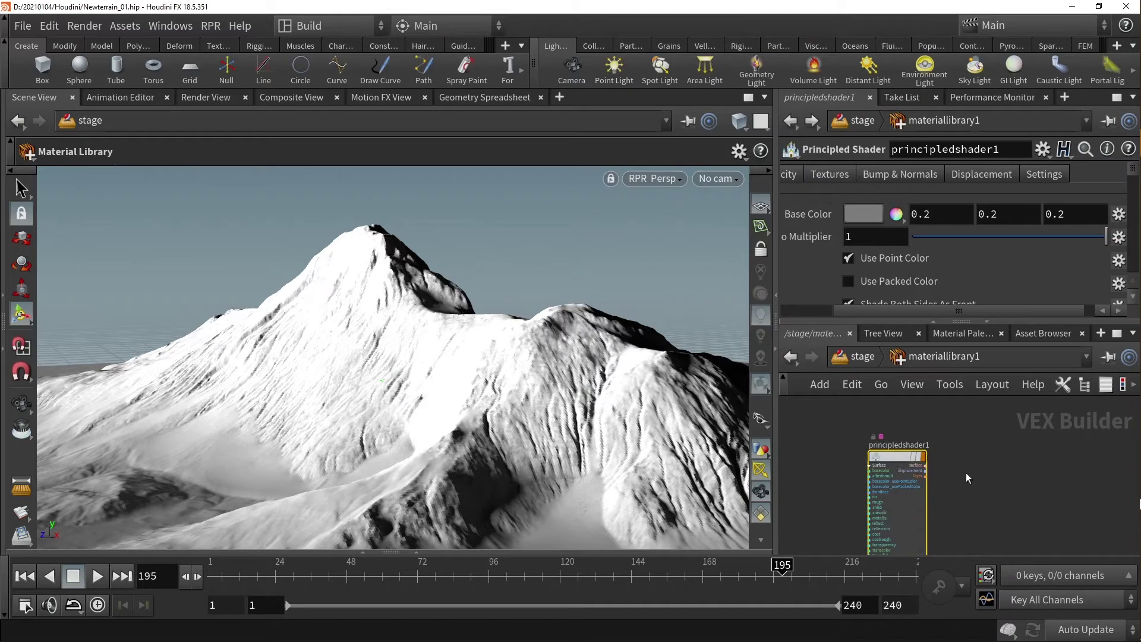
{"action": "scroll", "coordinate": [980, 502], "scroll_direction": "up", "scroll_amount": 2}
{"action": "scroll", "coordinate": [974, 510], "scroll_direction": "up", "scroll_amount": 2}
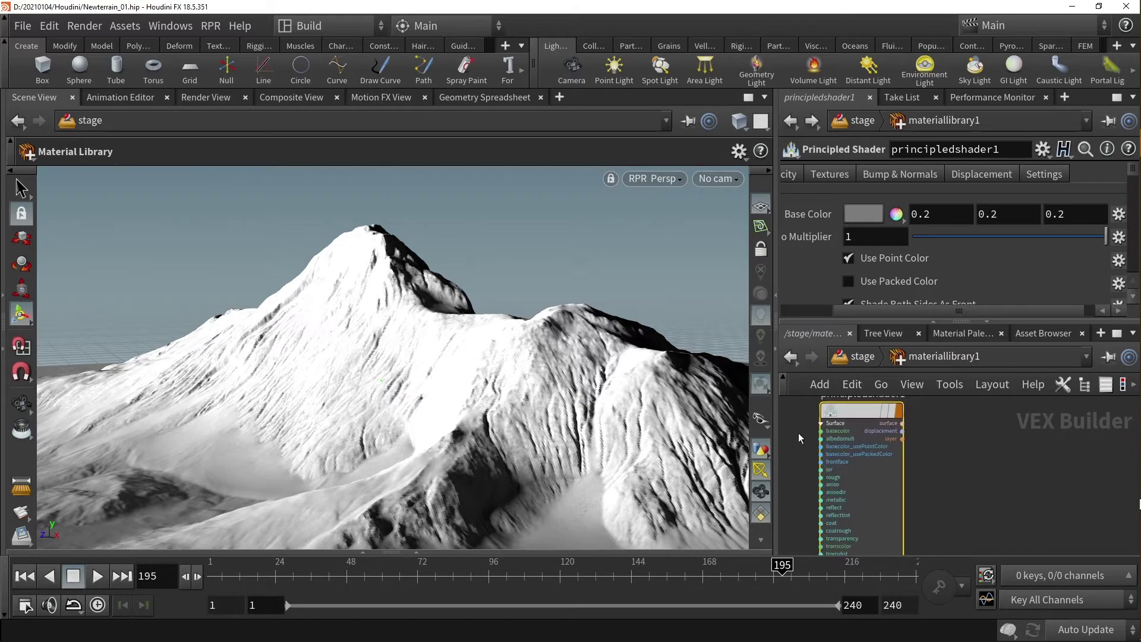
{"action": "left_click_drag", "start_coordinate": [881, 308], "coordinate": [830, 308]}
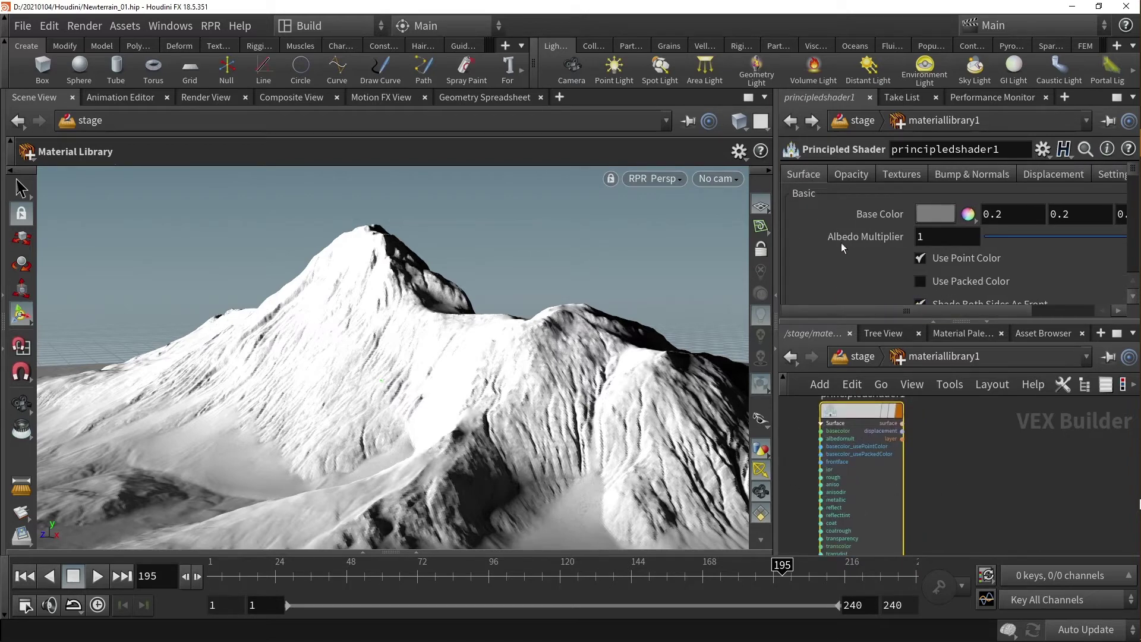
Step: Enable Base Color Use Texture and load $HIP/untitled1.rat as the base colour texture
{"action": "left_click", "coordinate": [902, 174]}
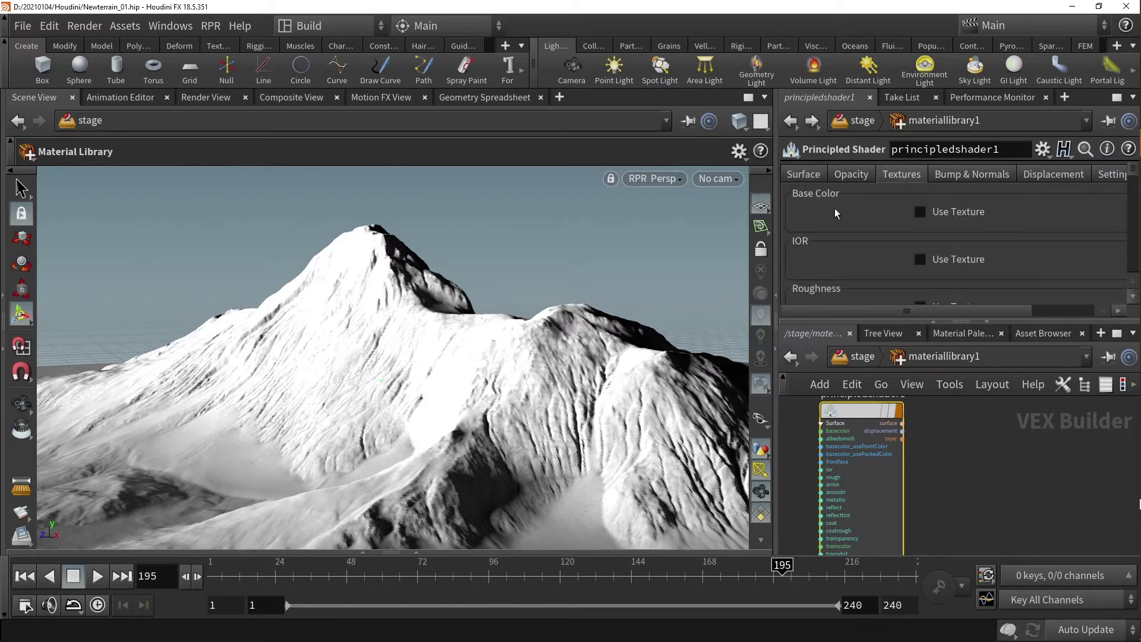
{"action": "left_click", "coordinate": [920, 213]}
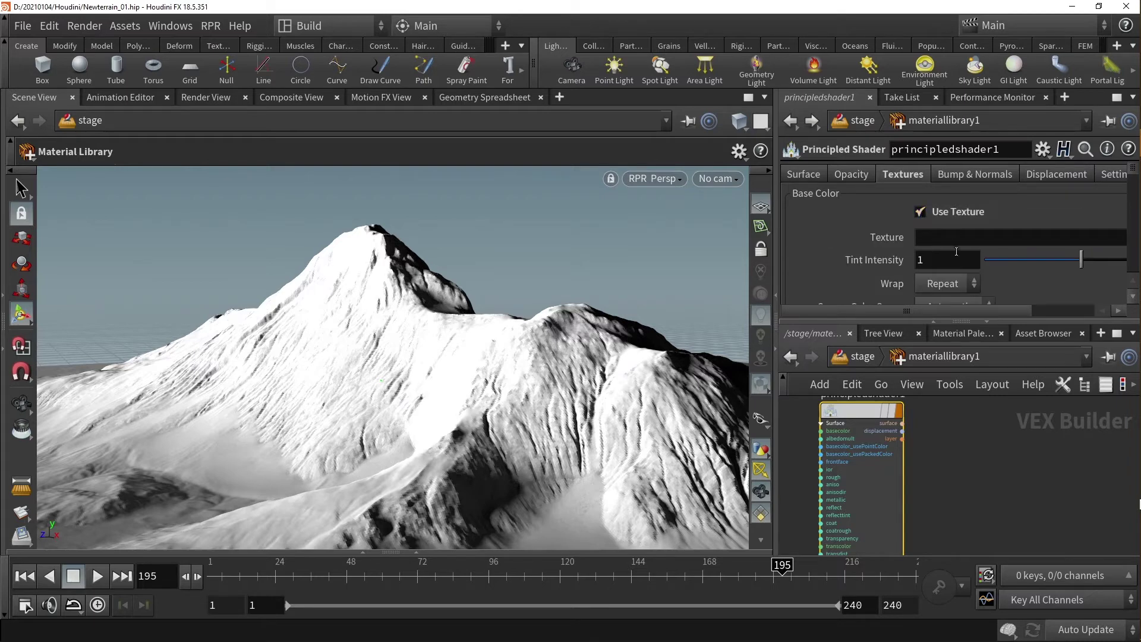
{"action": "left_click_drag", "start_coordinate": [934, 312], "coordinate": [986, 311]}
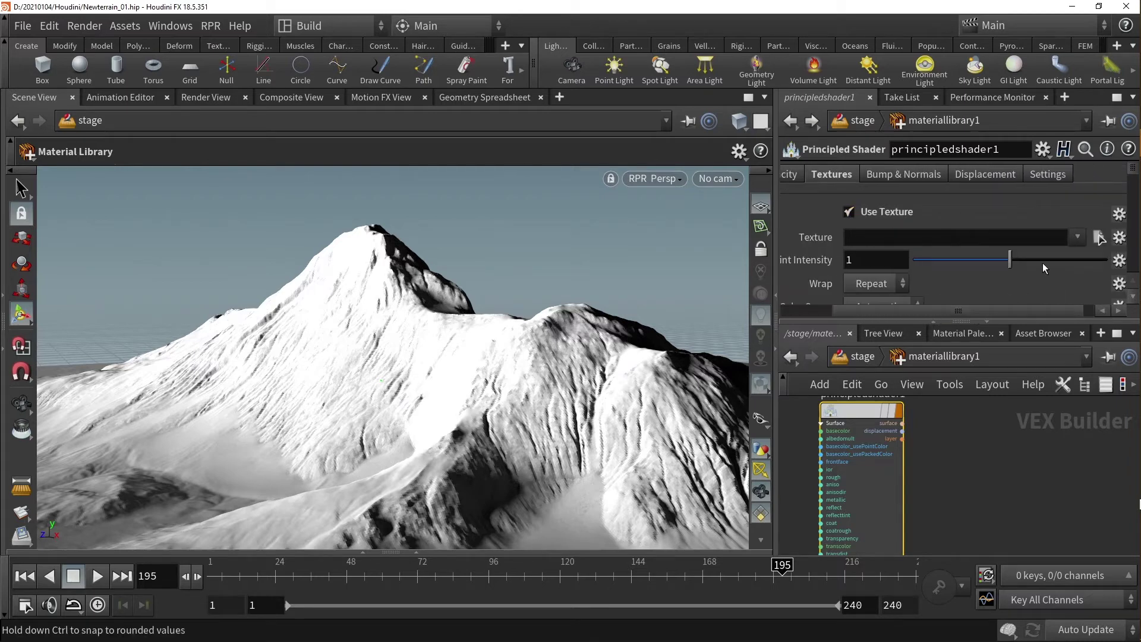
{"action": "left_click", "coordinate": [1098, 239]}
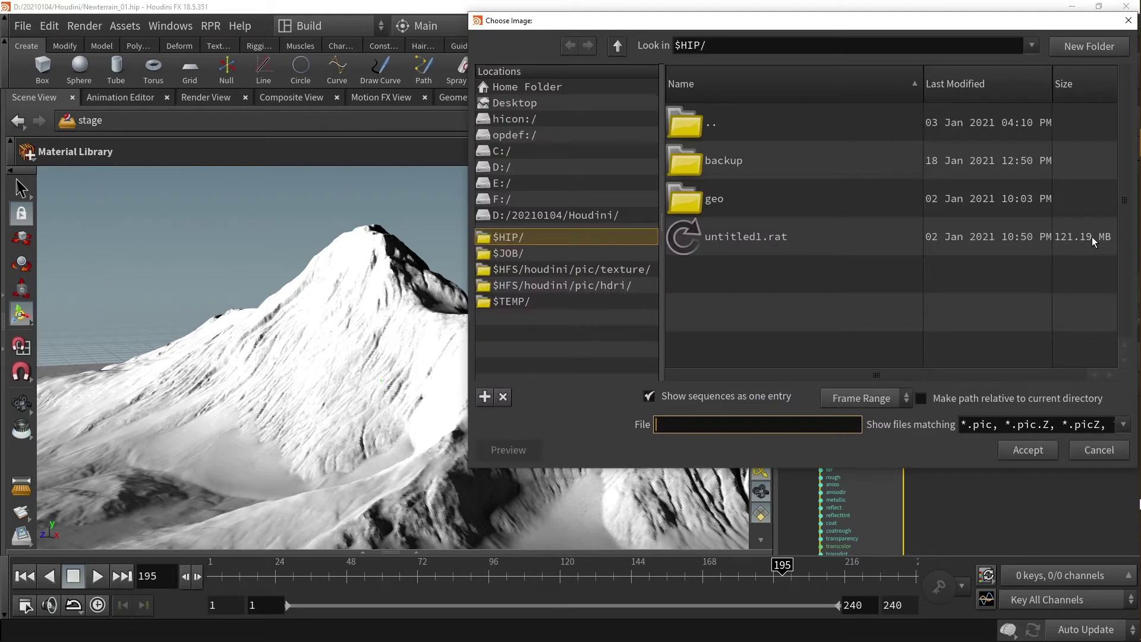
{"action": "double_click", "coordinate": [772, 249]}
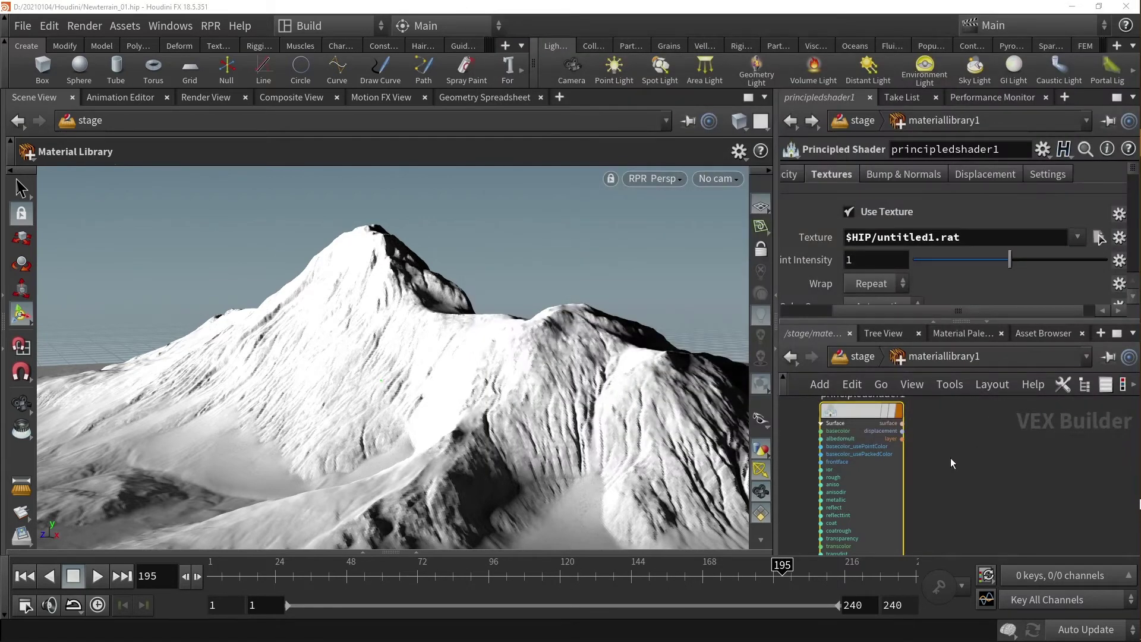
{"action": "middle_click_drag", "start_coordinate": [946, 461], "coordinate": [1021, 472]}
{"action": "scroll", "coordinate": [1020, 473], "scroll_direction": "up", "scroll_amount": 2}
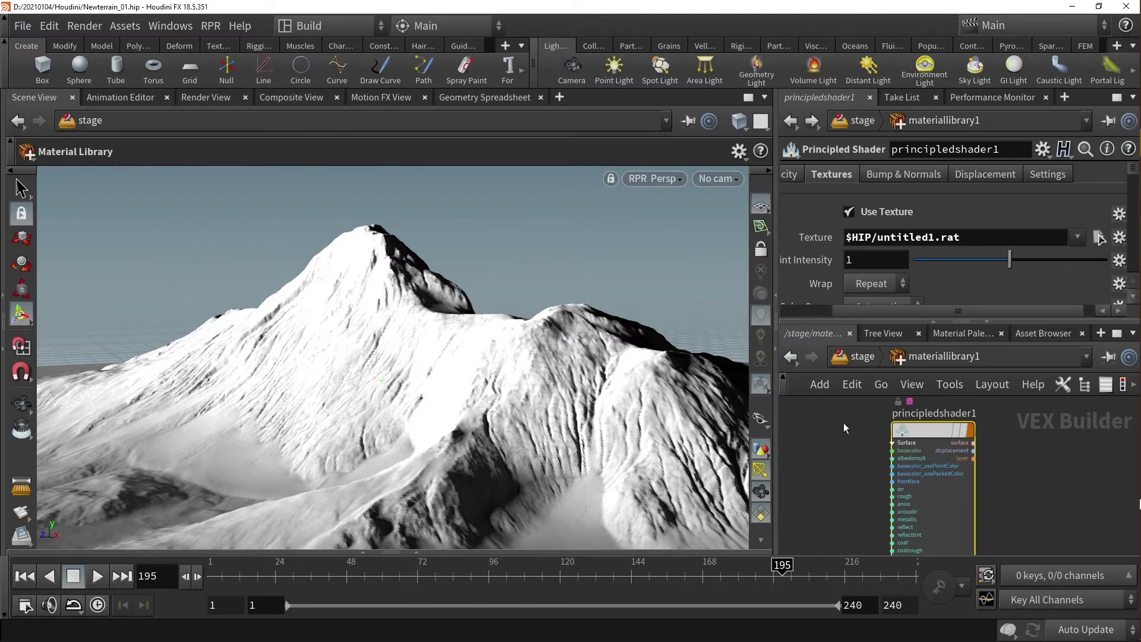
Step: Back in the stage network, wire a new Assign Material node below materiallibrary1's output
{"action": "left_click", "coordinate": [854, 355]}
{"action": "middle_click_drag", "start_coordinate": [885, 533], "coordinate": [858, 454]}
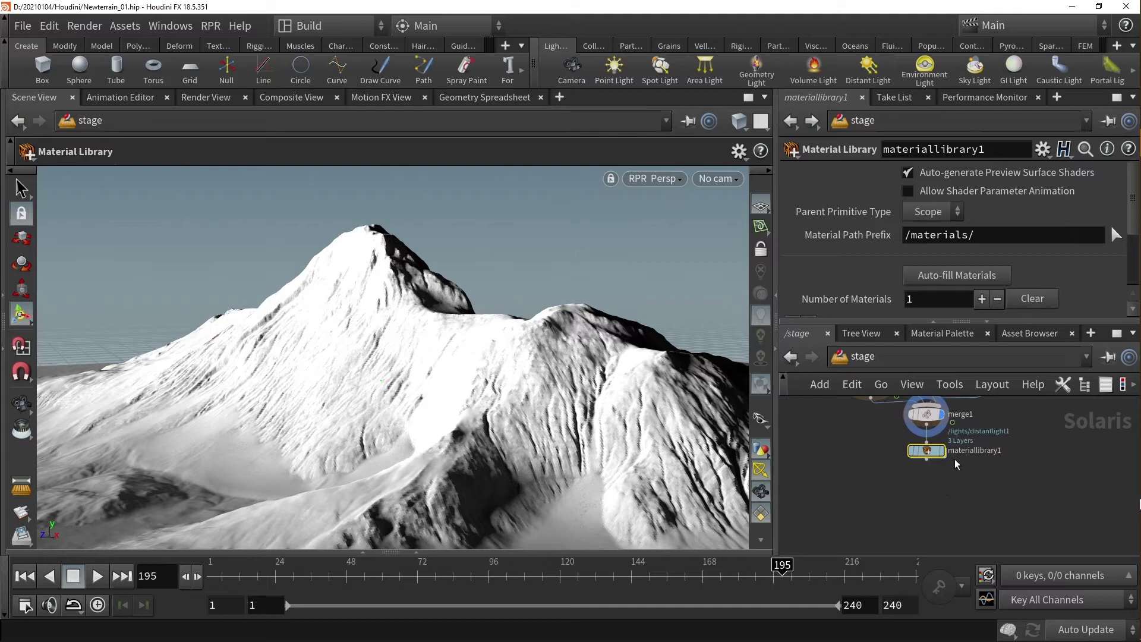
{"action": "left_click", "coordinate": [929, 463]}
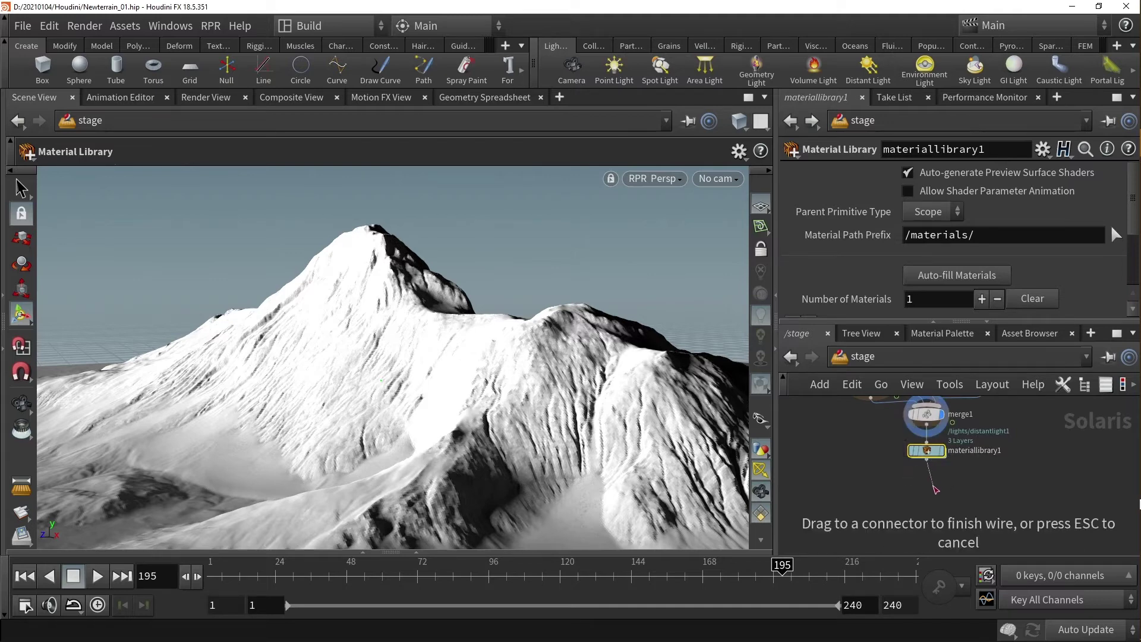
{"action": "key", "text": "Tab"}
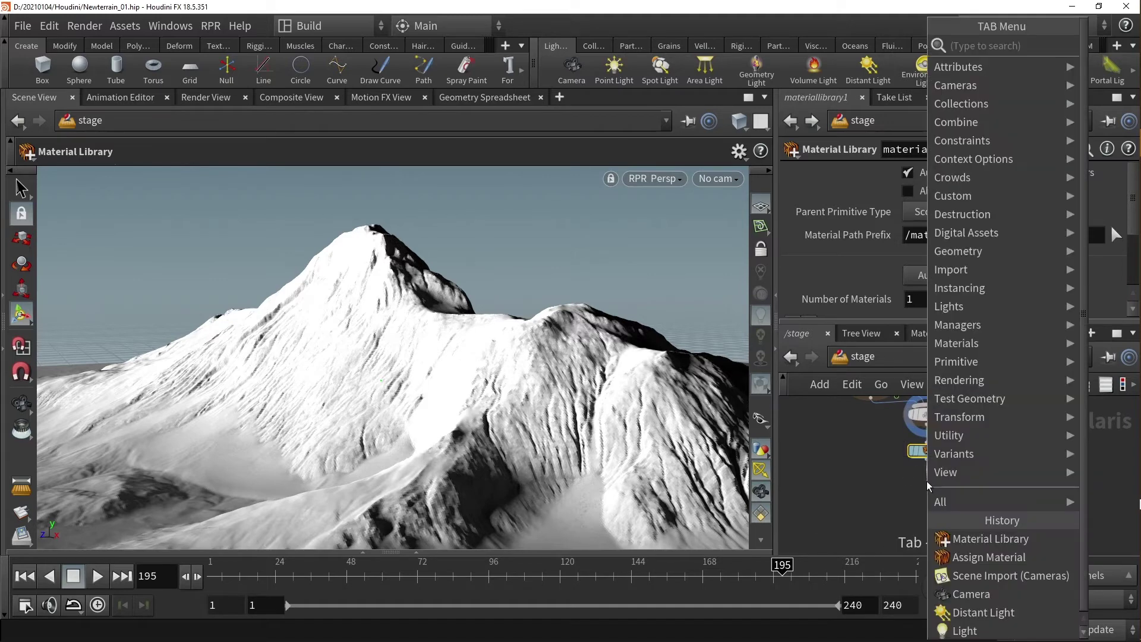
{"action": "type", "text": "assign"}
{"action": "key", "text": "Return"}
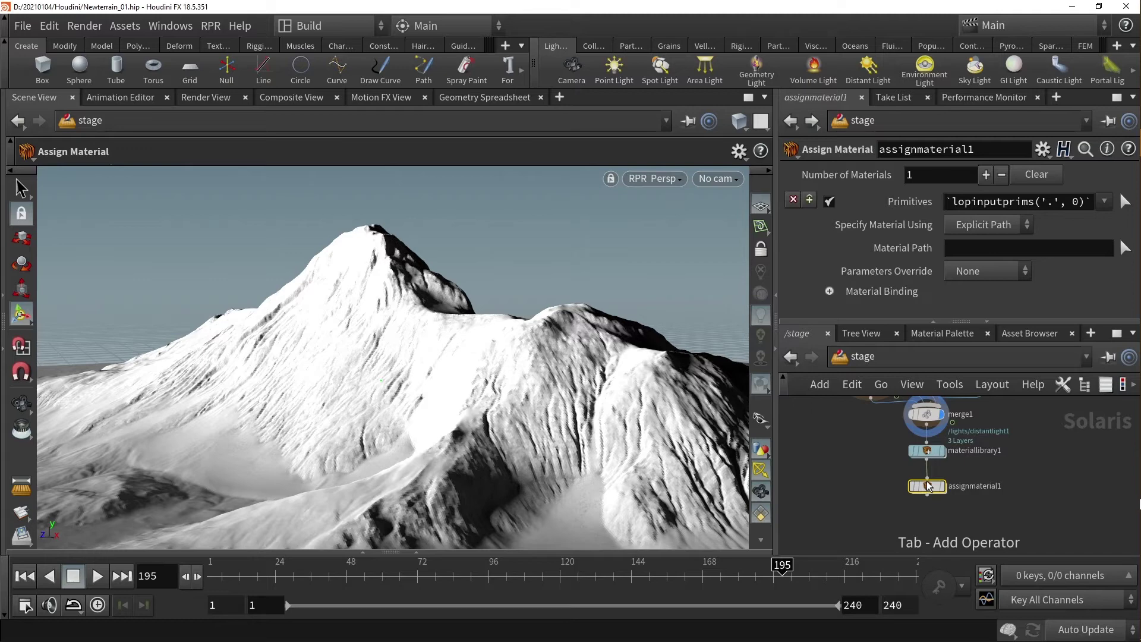
{"action": "mouse_move", "coordinate": [934, 459]}
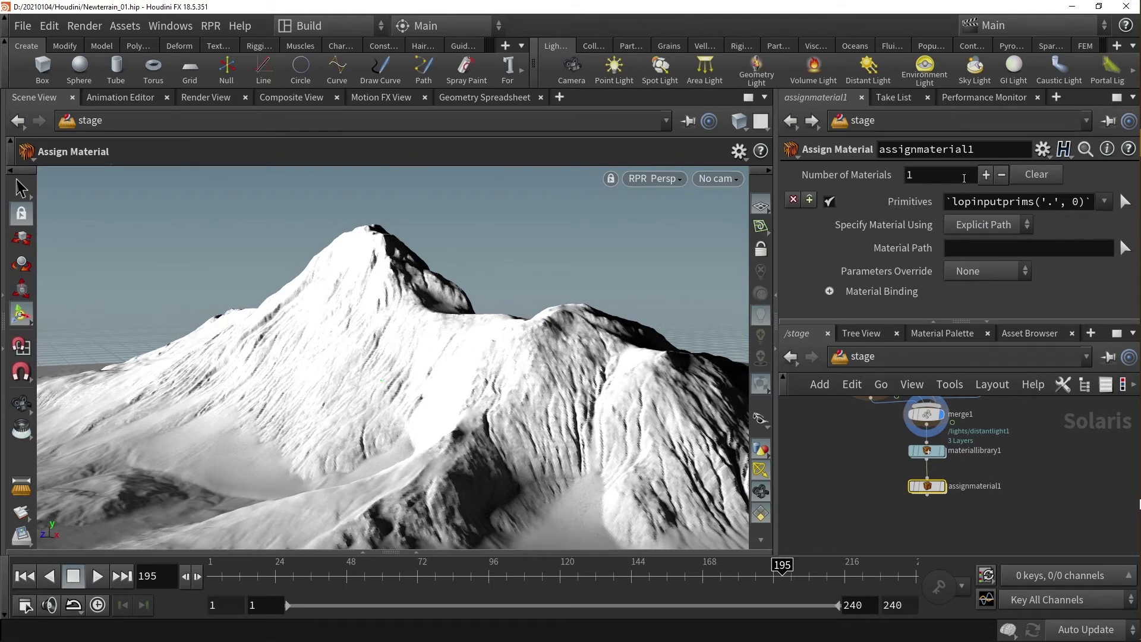
{"action": "left_click", "coordinate": [986, 176]}
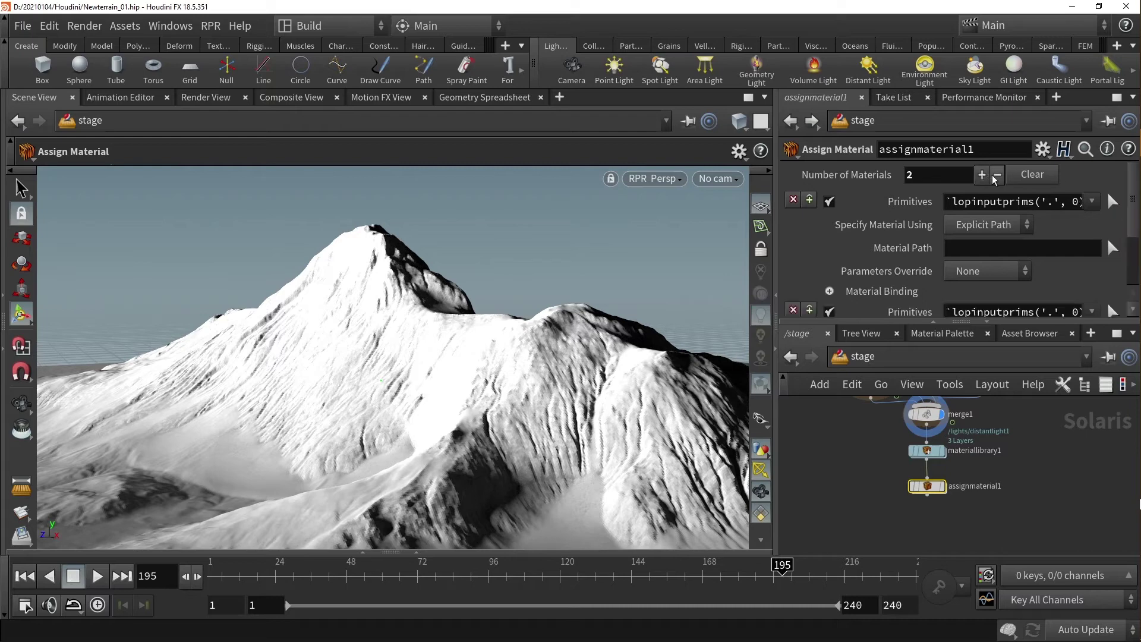
{"action": "left_click", "coordinate": [996, 175]}
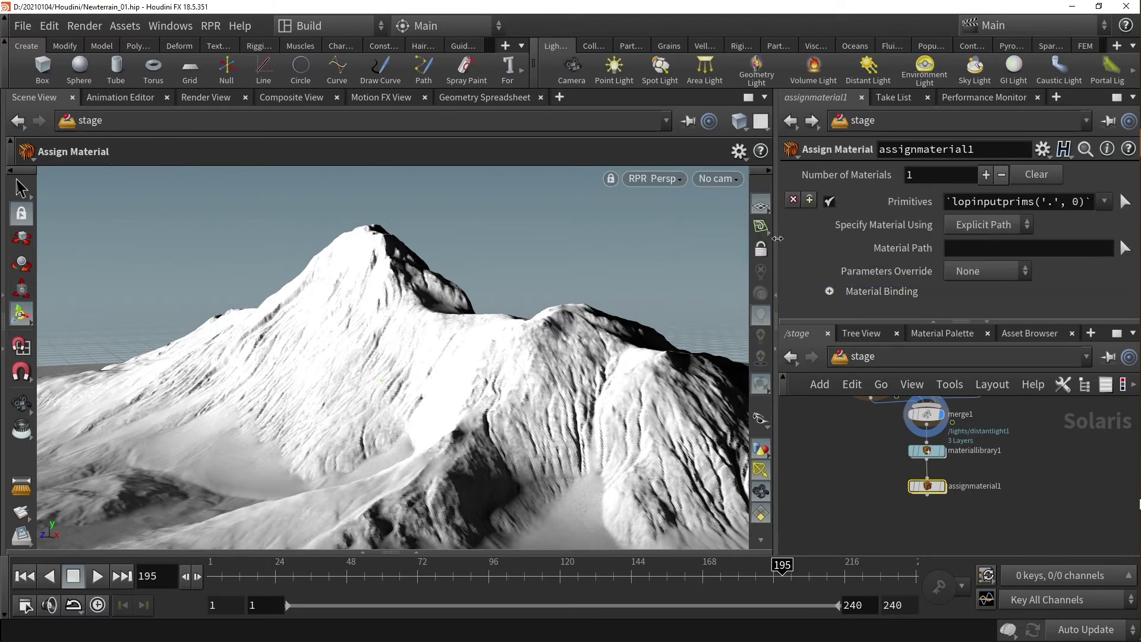
Step: Split the Scene View top/bottom and turn the lower pane into a Solaris Scene Graph Tree
{"action": "left_click", "coordinate": [763, 98]}
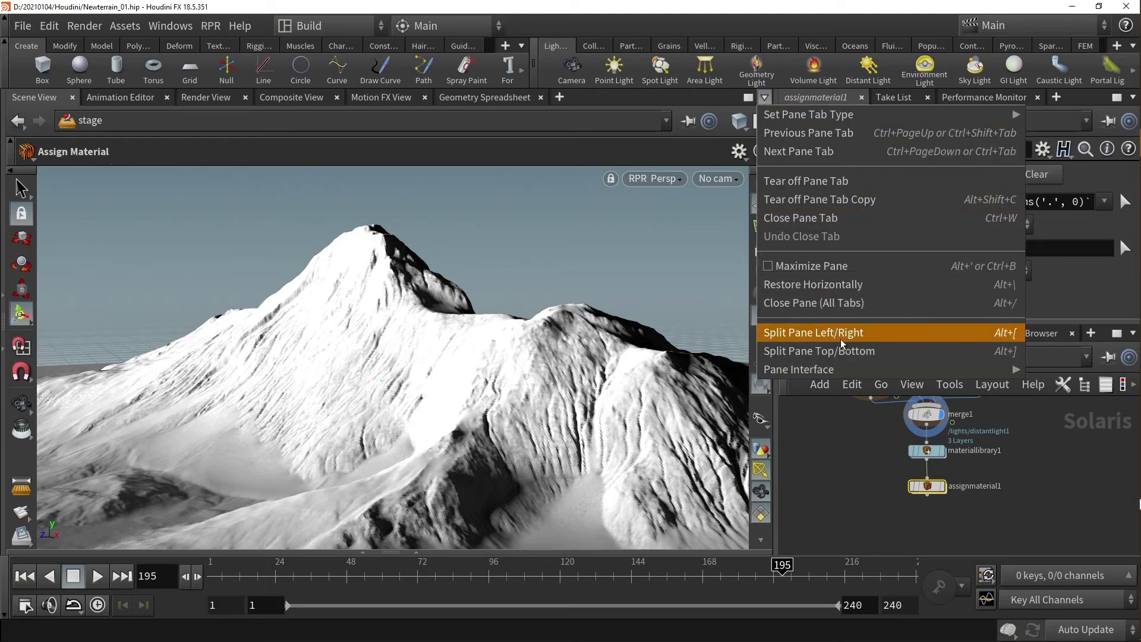
{"action": "left_click", "coordinate": [840, 356]}
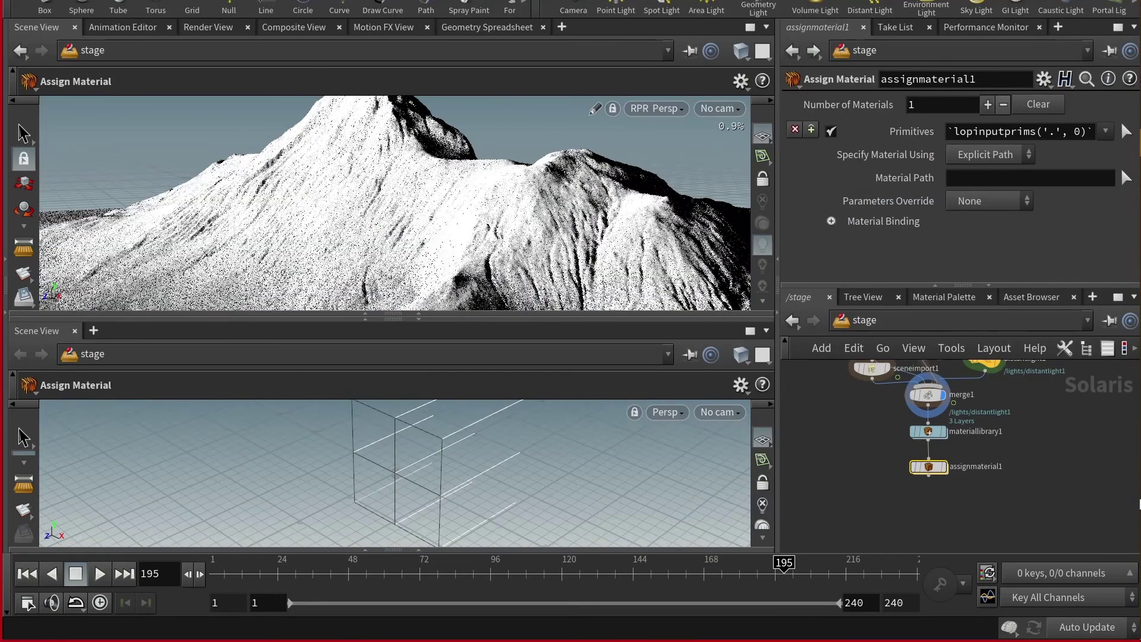
{"action": "left_click", "coordinate": [40, 331]}
{"action": "mouse_move", "coordinate": [123, 573]}
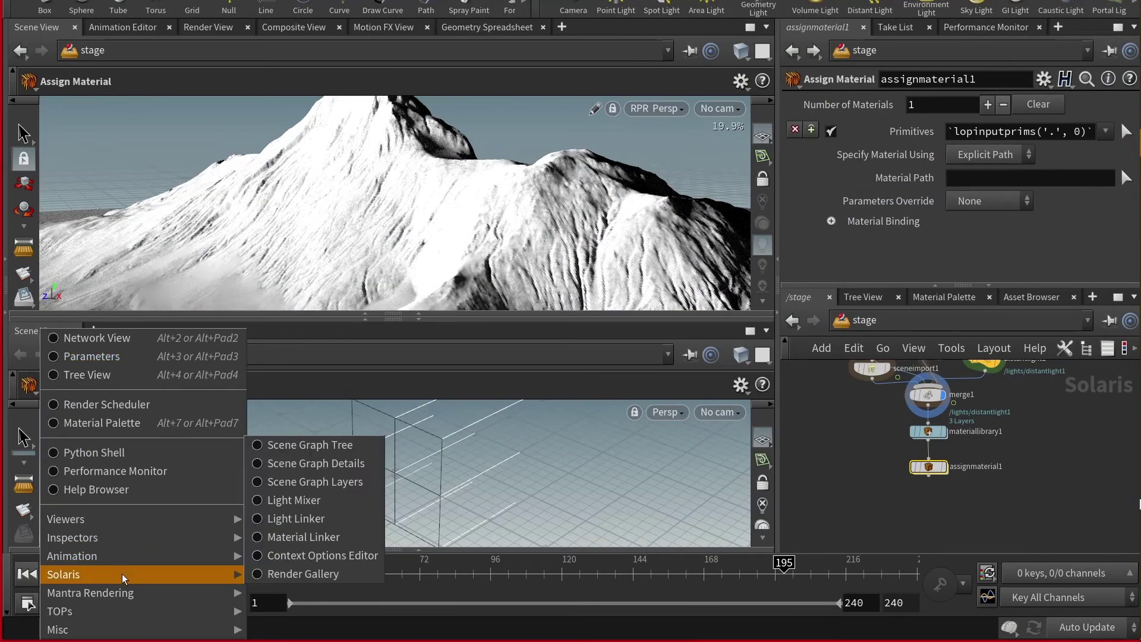
{"action": "left_click", "coordinate": [309, 445]}
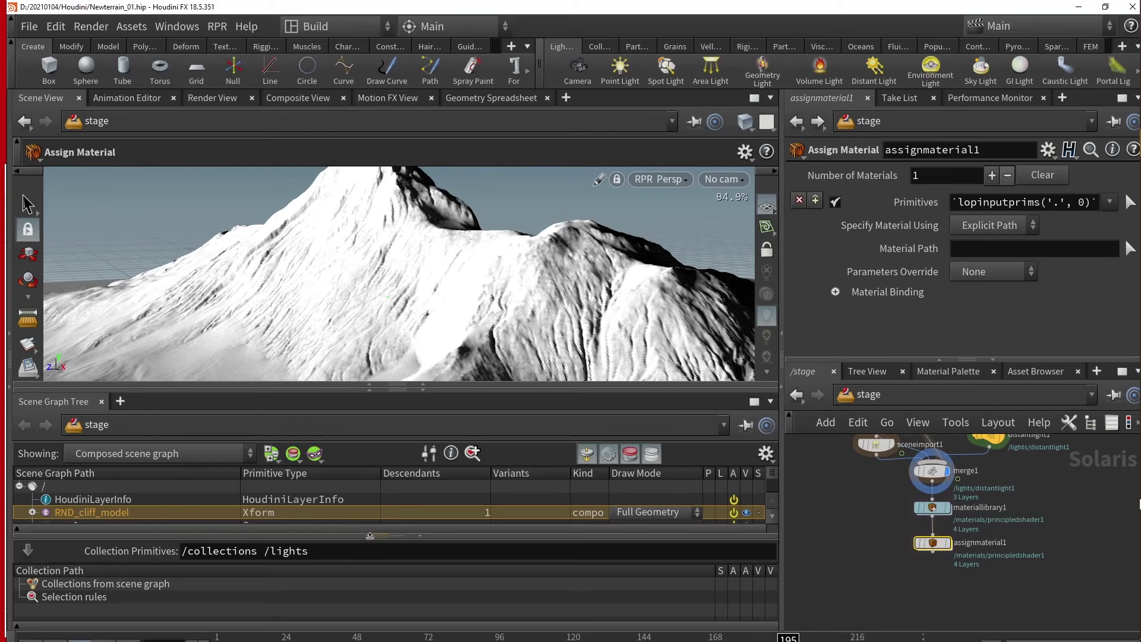
Step: Set assignmaterial1's Primitives to /RND_cliff_model by dragging it from the Scene Graph Tree
{"action": "left_click", "coordinate": [418, 536]}
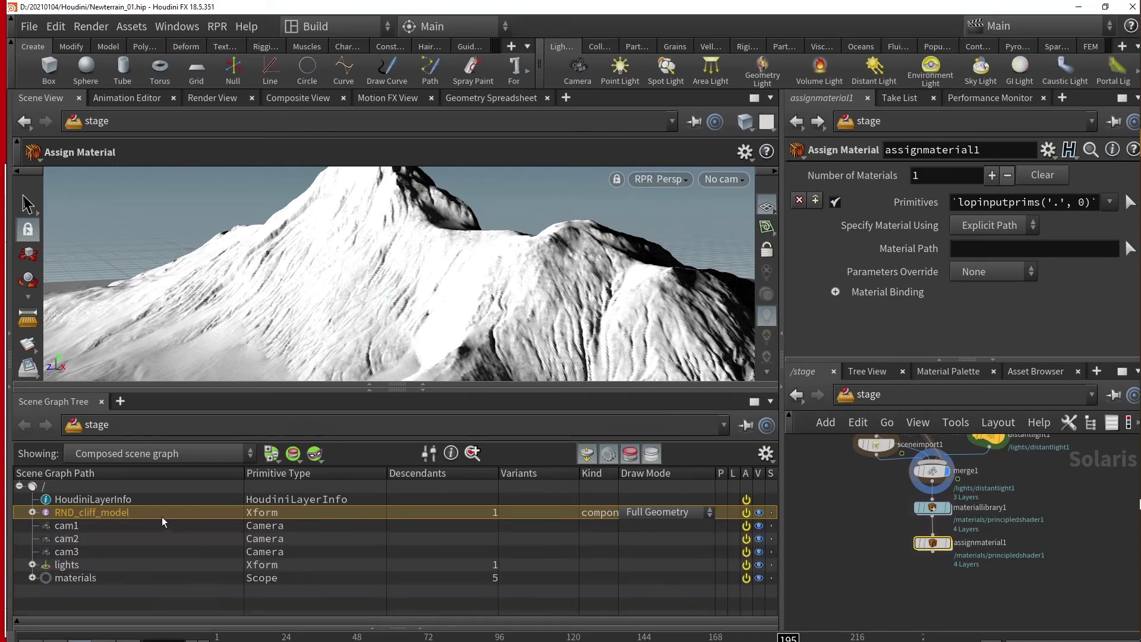
{"action": "double_click", "coordinate": [97, 510]}
{"action": "left_click_drag", "start_coordinate": [559, 452], "coordinate": [1033, 201]}
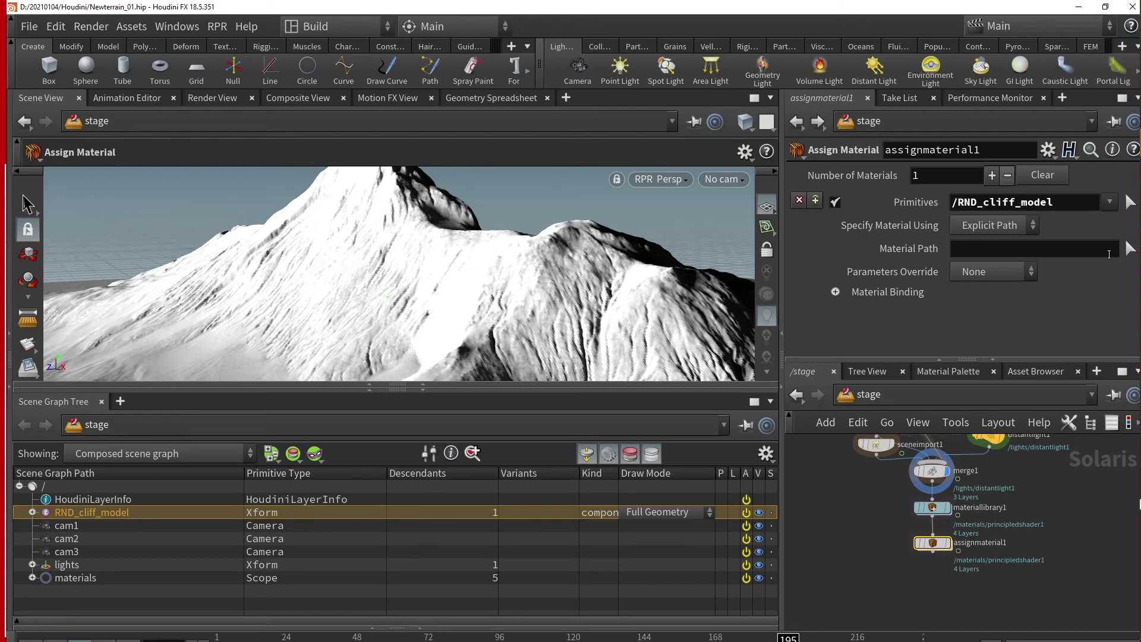
Step: Set assignmaterial1's Material Path to /materials/principledshader1
{"action": "left_click", "coordinate": [1129, 250]}
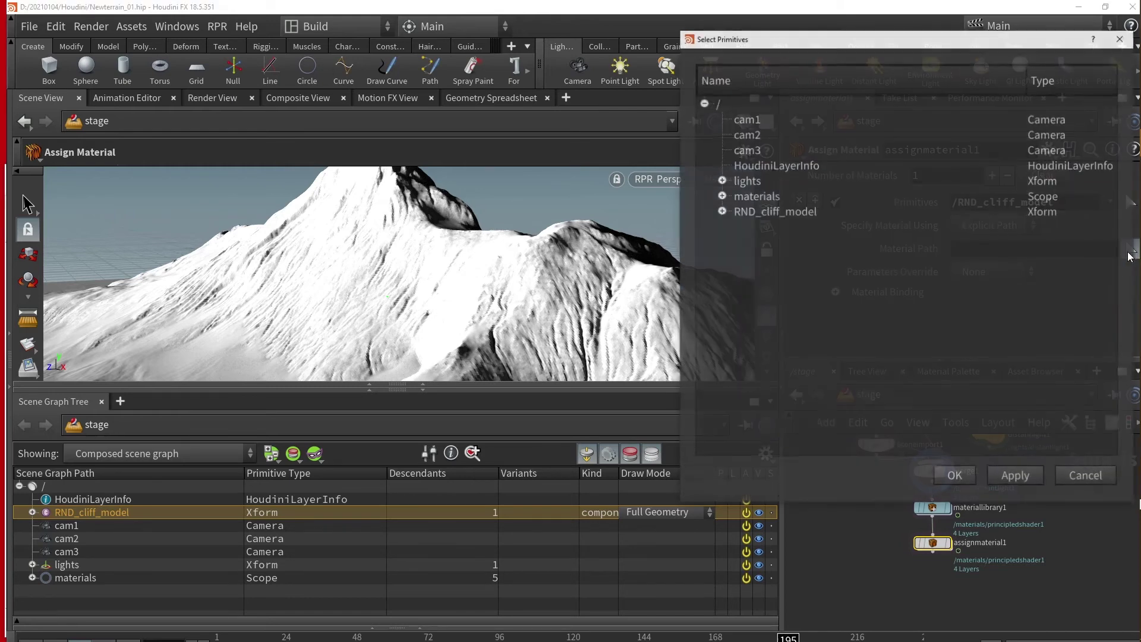
{"action": "left_click", "coordinate": [721, 196]}
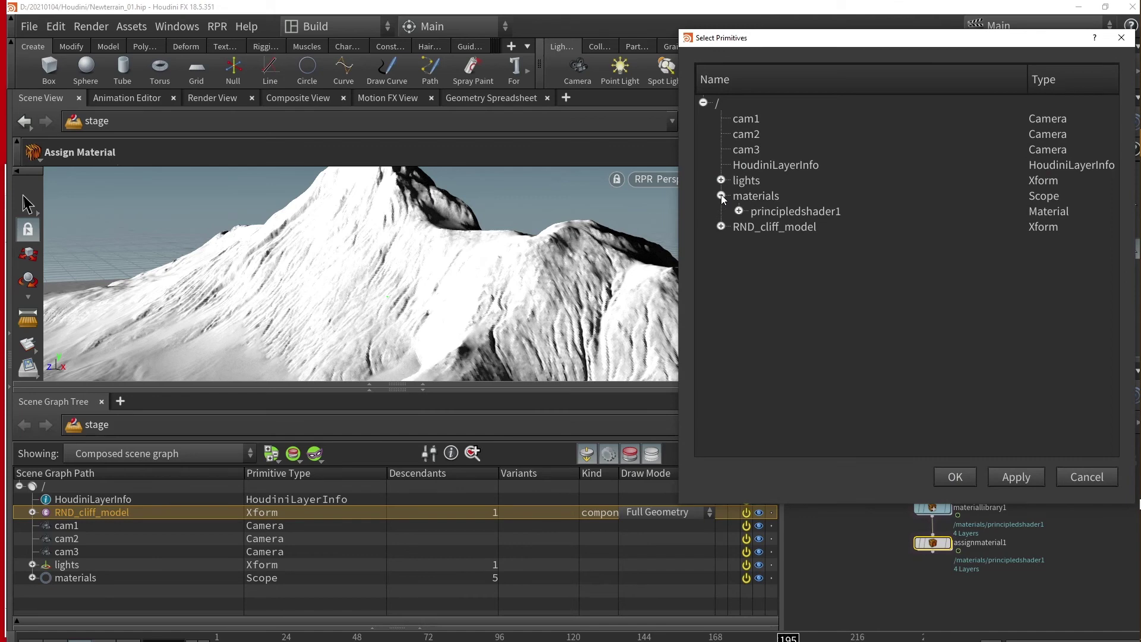
{"action": "left_click", "coordinate": [802, 212]}
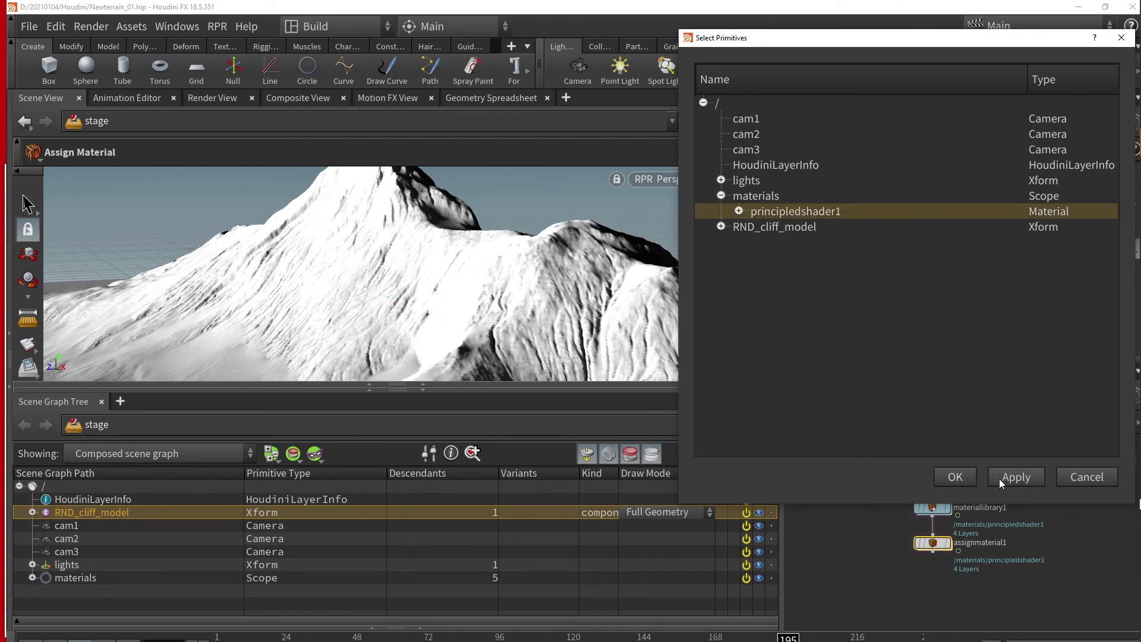
{"action": "left_click", "coordinate": [962, 479]}
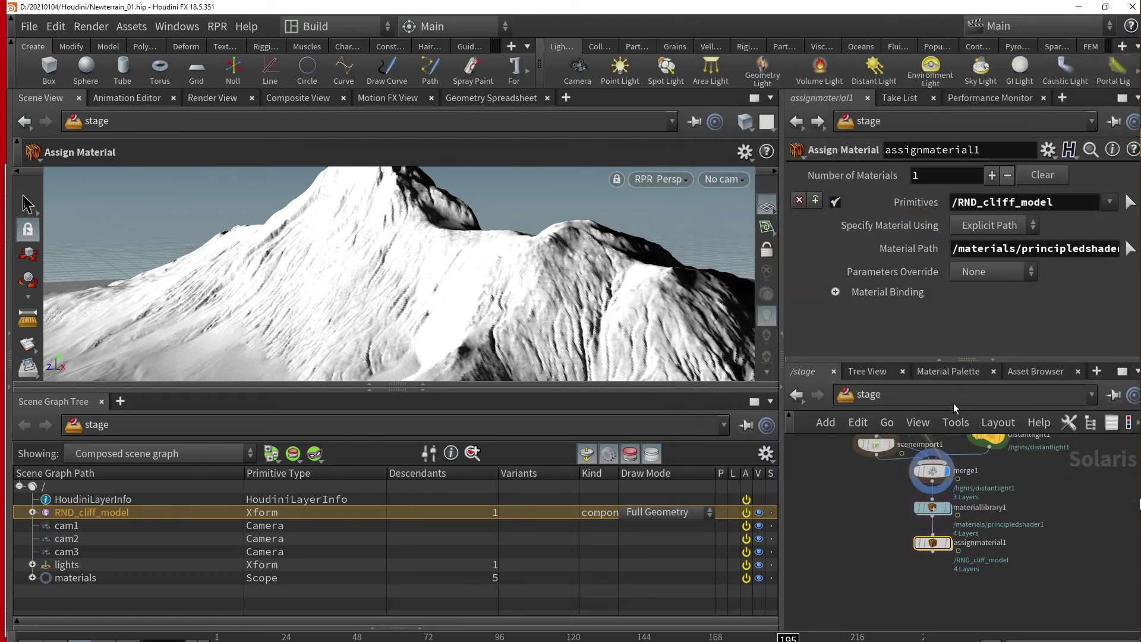
{"action": "mouse_move", "coordinate": [949, 548]}
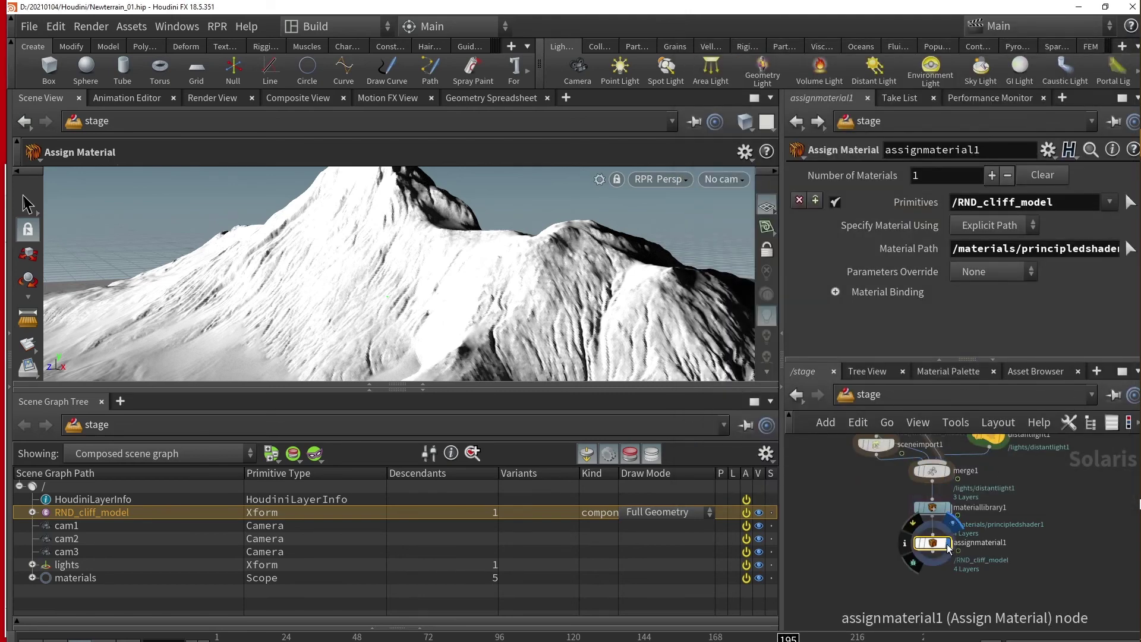